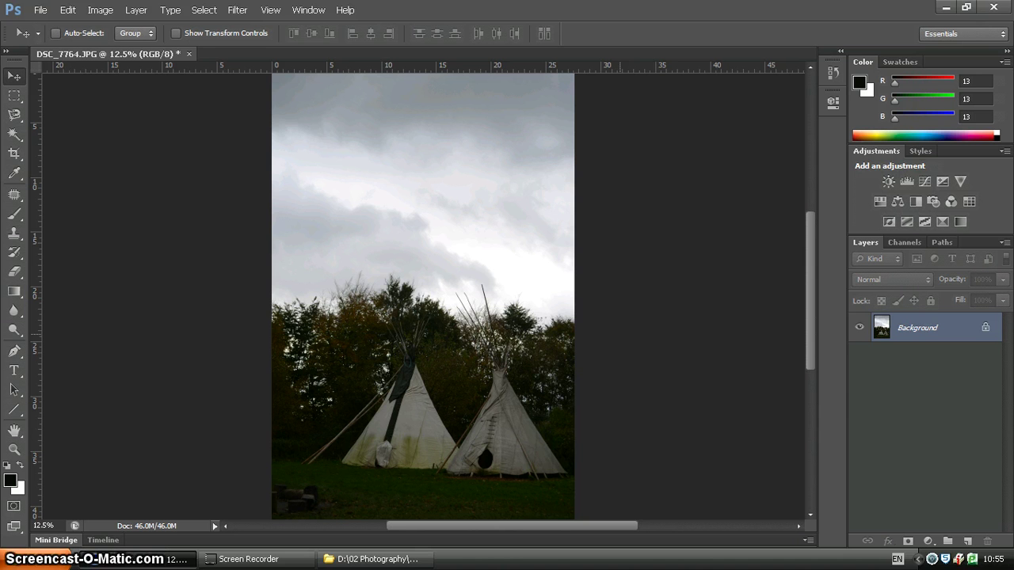
Browse the Image adjustment commands and close the menu without choosing one
{"action": "left_click", "coordinate": [102, 10]}
{"action": "mouse_move", "coordinate": [113, 45]}
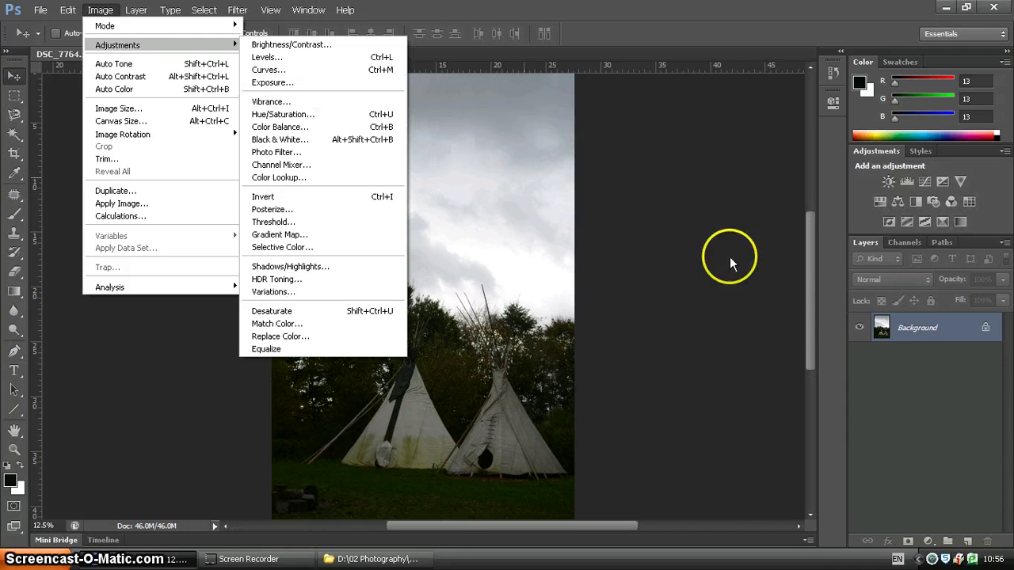
{"action": "left_click", "coordinate": [911, 358]}
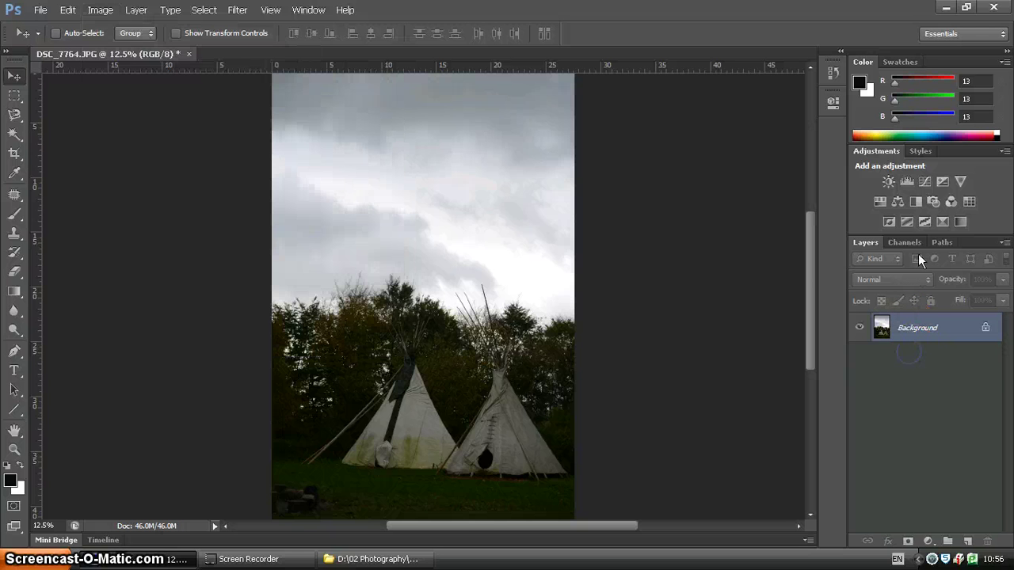
Add the Curves 1 adjustment layer and hide then reshow it to compare
{"action": "left_click", "coordinate": [925, 183]}
{"action": "left_click", "coordinate": [912, 304]}
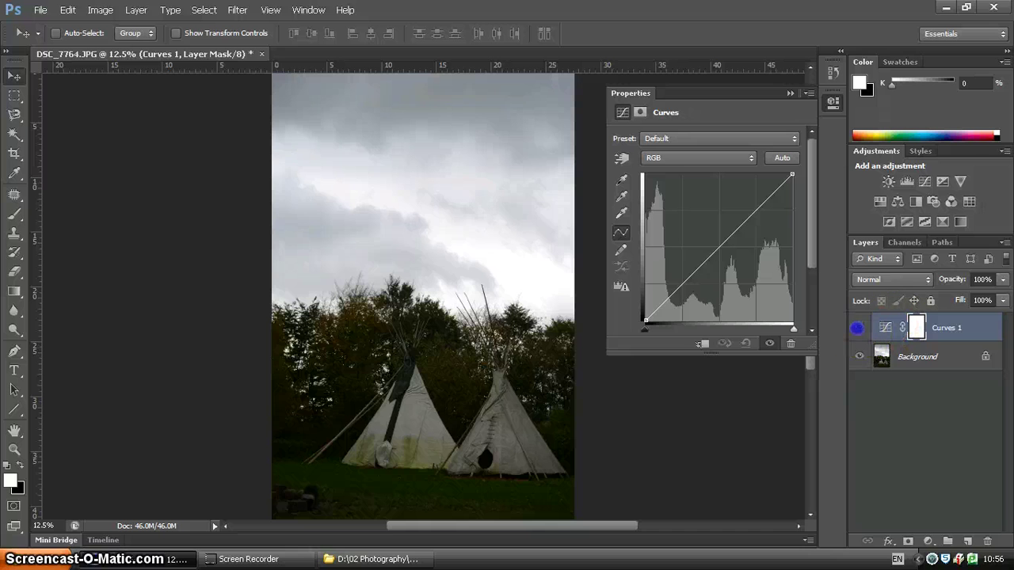
{"action": "left_click", "coordinate": [859, 328]}
{"action": "left_click", "coordinate": [858, 327]}
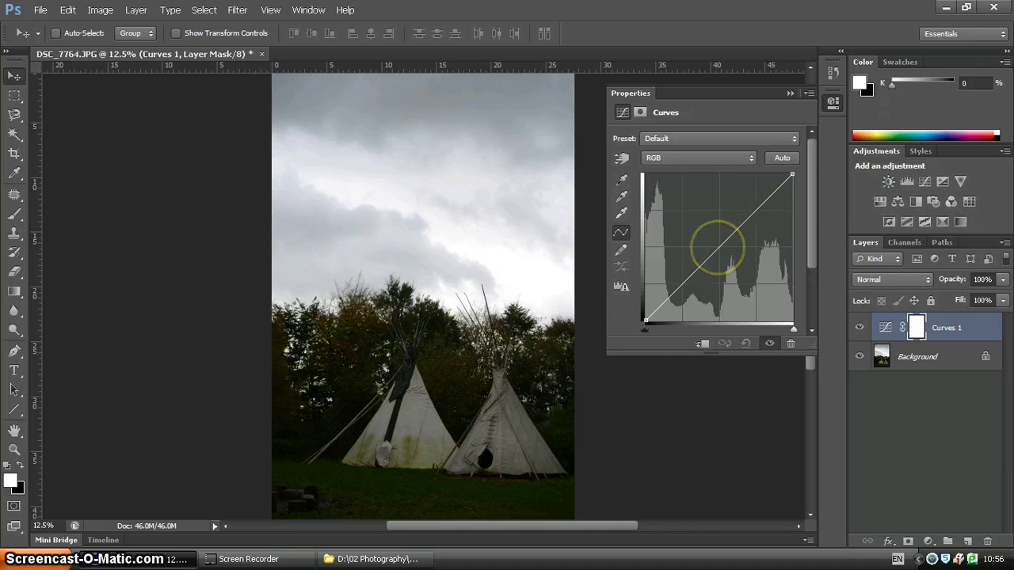
Drag the RGB midtone point up, then down-right below the diagonal to darken the photo
{"action": "left_click_drag", "start_coordinate": [718, 249], "coordinate": [701, 235]}
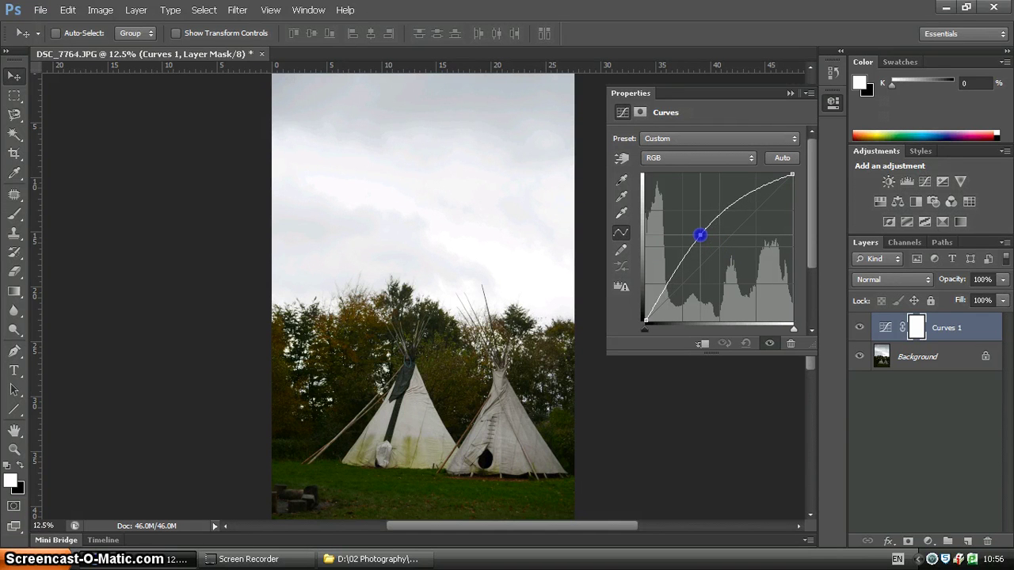
{"action": "left_click_drag", "start_coordinate": [700, 235], "coordinate": [742, 258]}
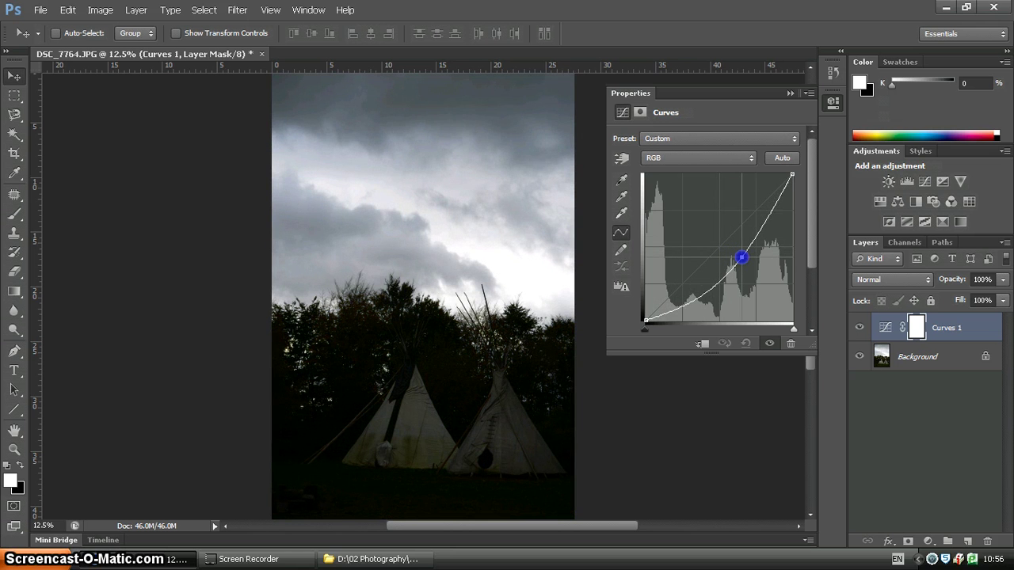
{"action": "mouse_move", "coordinate": [742, 258]}
{"action": "left_mouse_down"}
{"action": "mouse_move", "coordinate": [709, 231]}
{"action": "mouse_move", "coordinate": [740, 262]}
{"action": "left_mouse_up"}
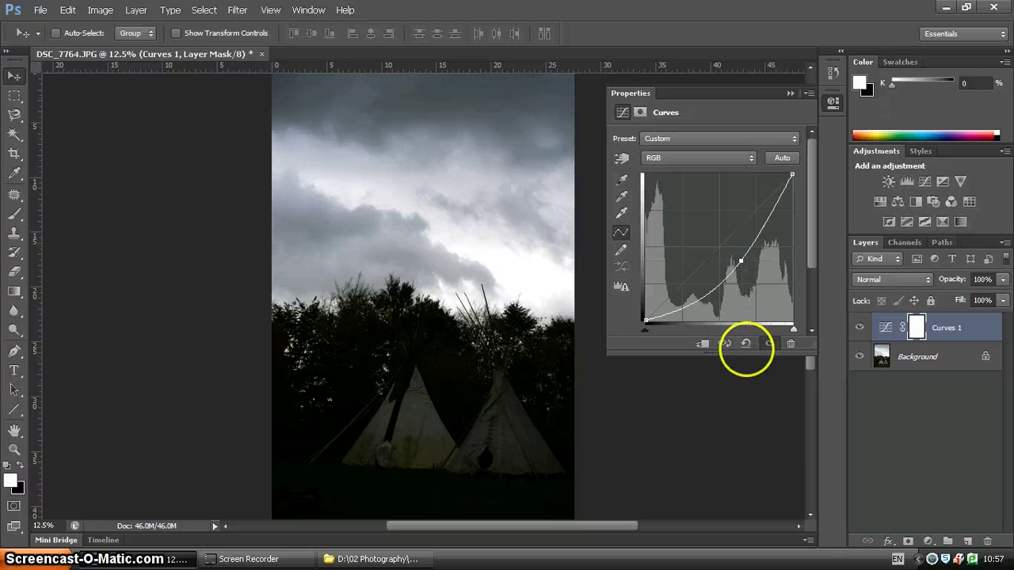
Reset the curve, add shadow, midtone and highlight points, drag the middle one, then delete a point
{"action": "left_click", "coordinate": [745, 342]}
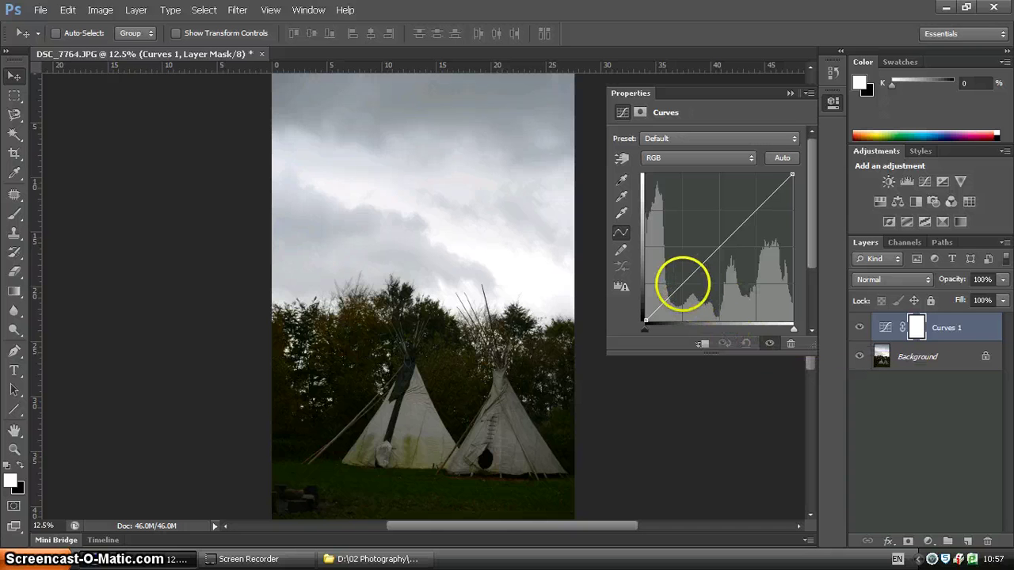
{"action": "left_click", "coordinate": [682, 284]}
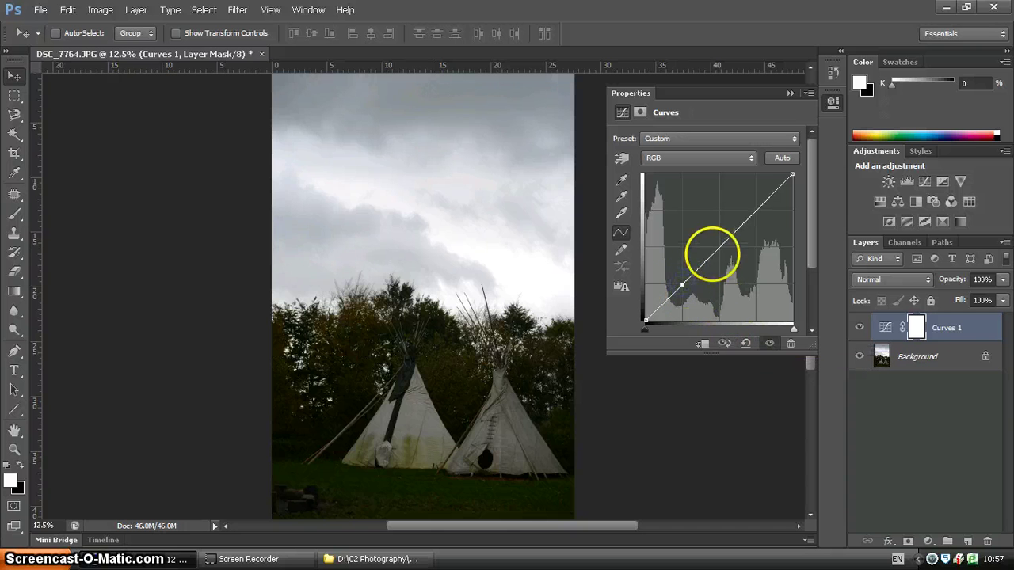
{"action": "left_click", "coordinate": [718, 248]}
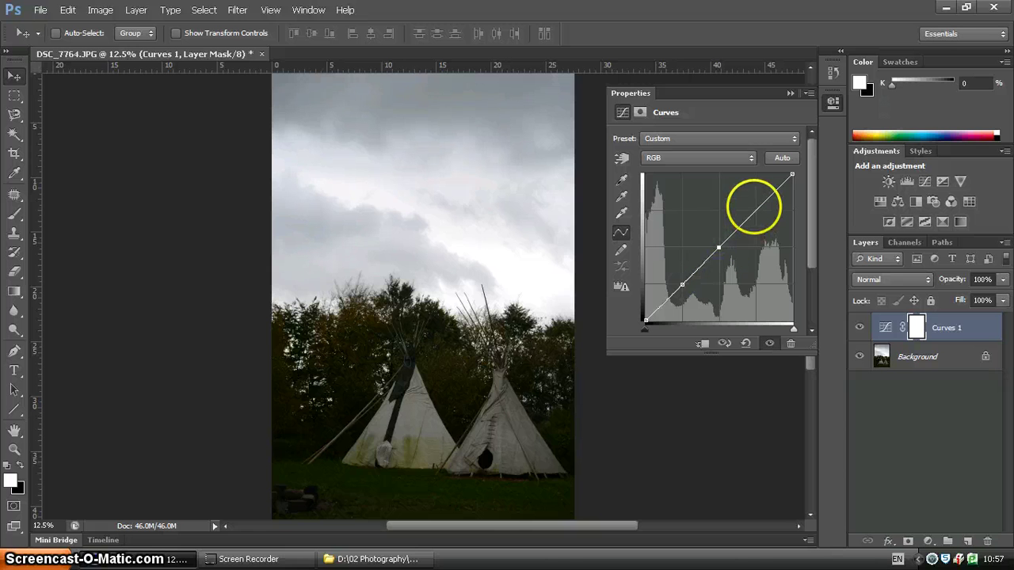
{"action": "left_click", "coordinate": [756, 208]}
{"action": "mouse_move", "coordinate": [718, 246]}
{"action": "left_mouse_down"}
{"action": "mouse_move", "coordinate": [730, 263]}
{"action": "mouse_move", "coordinate": [718, 248]}
{"action": "mouse_move", "coordinate": [655, 245]}
{"action": "mouse_move", "coordinate": [723, 245]}
{"action": "mouse_move", "coordinate": [715, 237]}
{"action": "left_mouse_up"}
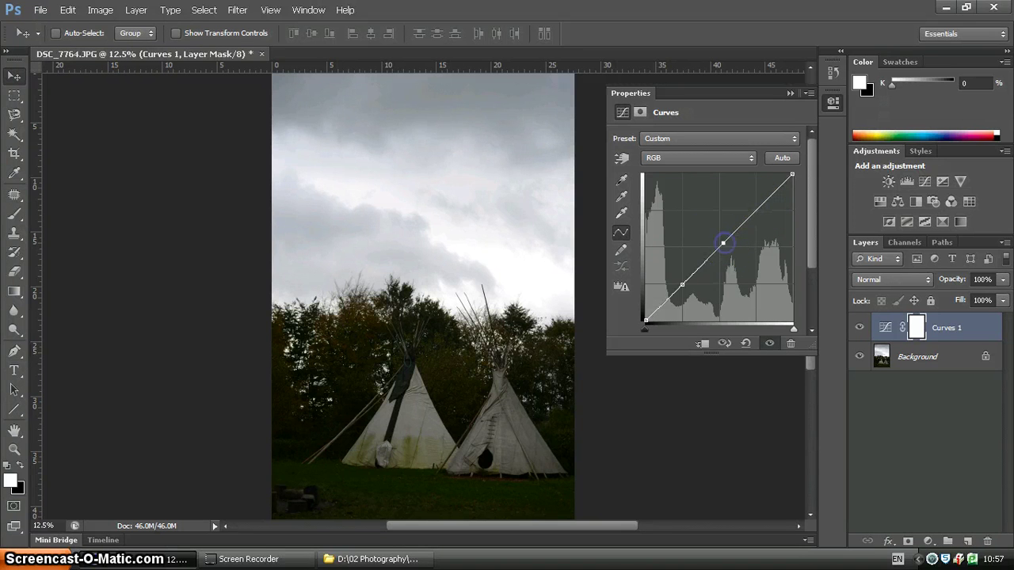
{"action": "key", "text": "Delete"}
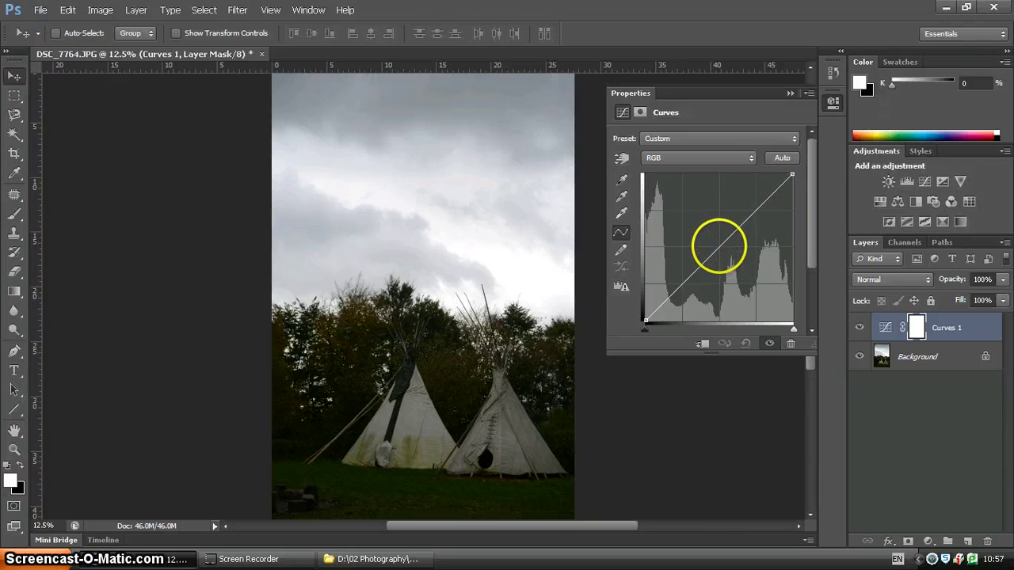
{"action": "left_click", "coordinate": [719, 247]}
{"action": "left_click", "coordinate": [681, 285]}
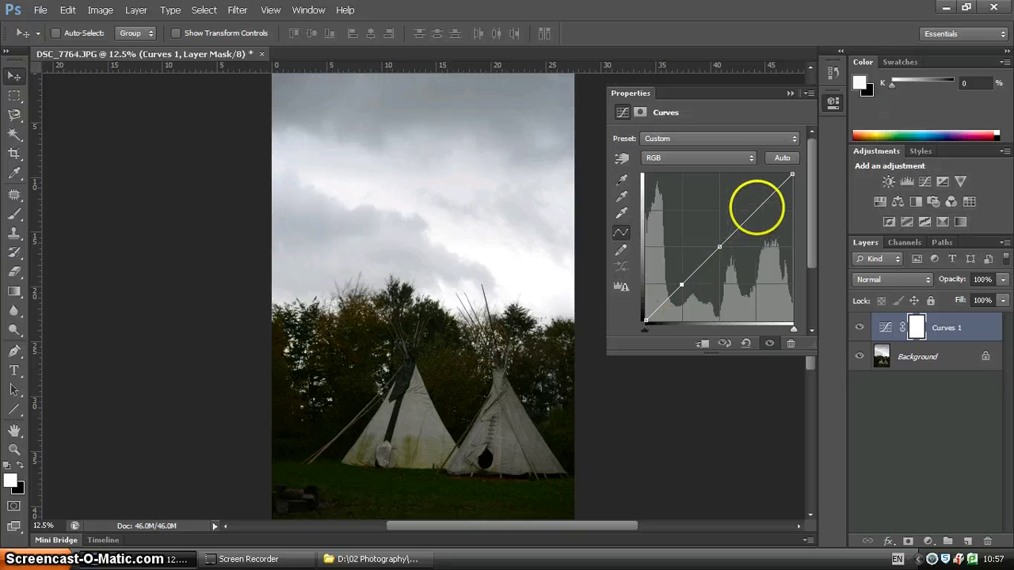
{"action": "left_click", "coordinate": [753, 210]}
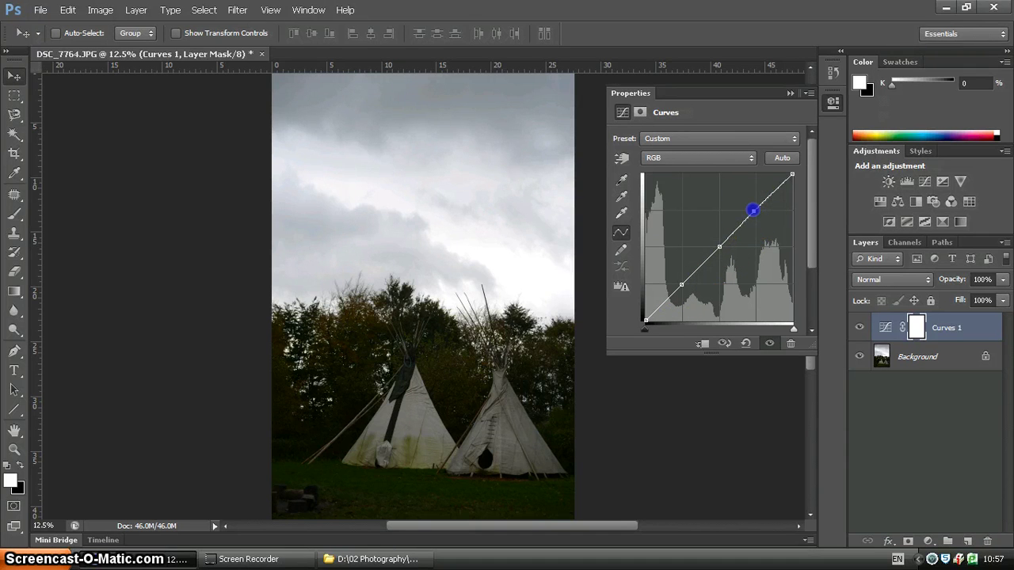
{"action": "left_click_drag", "start_coordinate": [753, 210], "coordinate": [748, 206]}
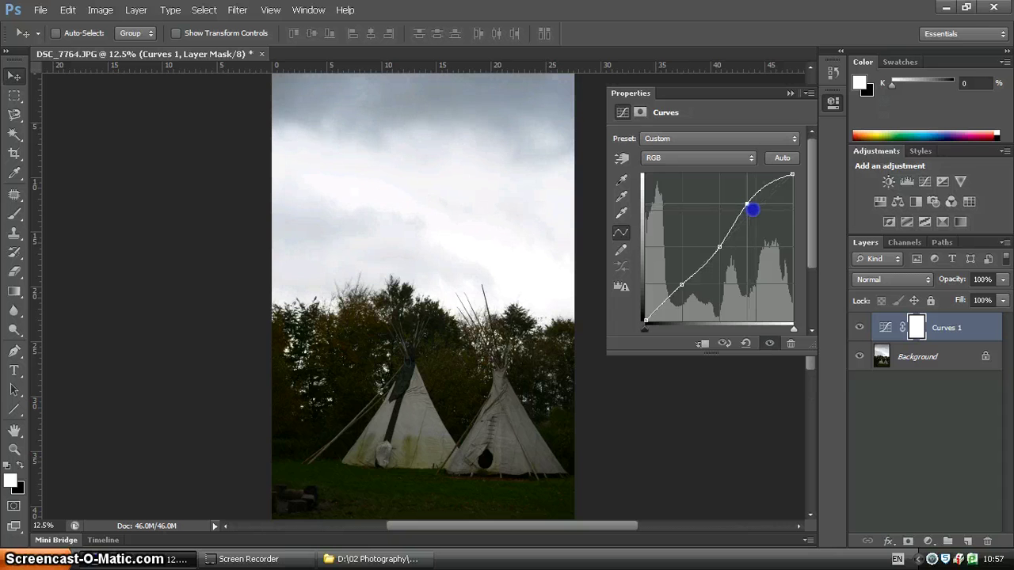
{"action": "left_click_drag", "start_coordinate": [680, 282], "coordinate": [680, 287]}
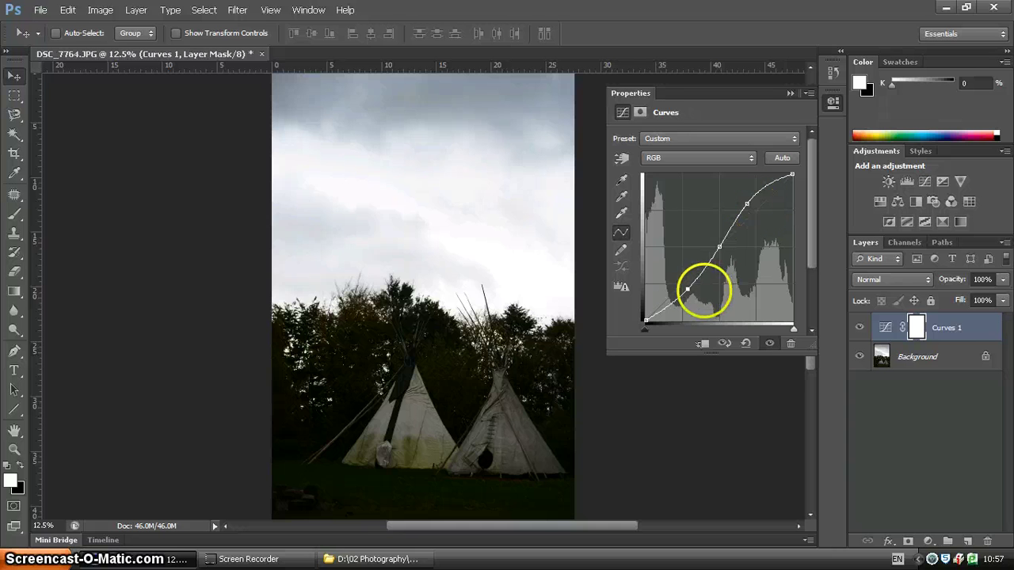
{"action": "left_click_drag", "start_coordinate": [688, 291], "coordinate": [686, 289]}
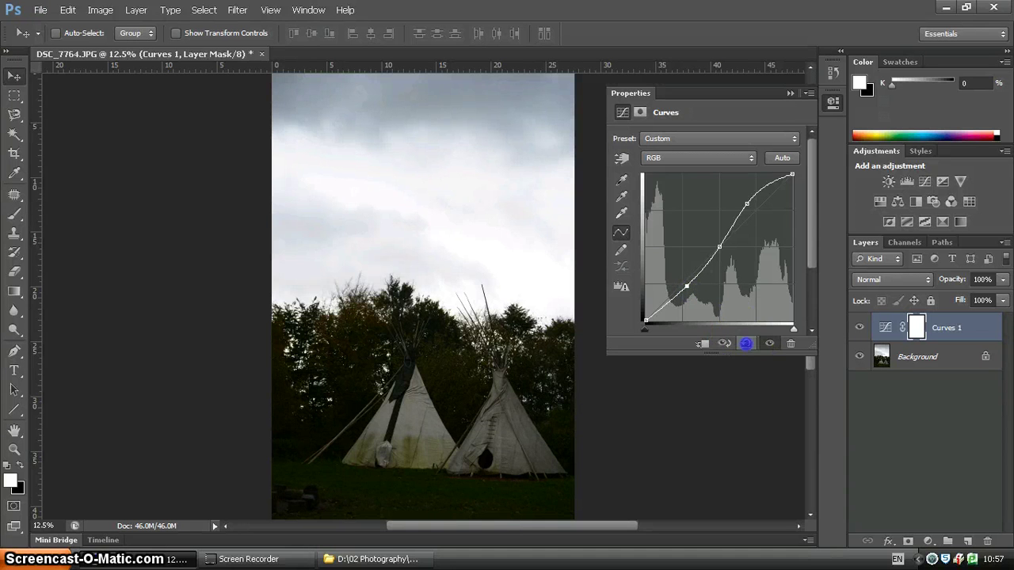
{"action": "left_click", "coordinate": [746, 343]}
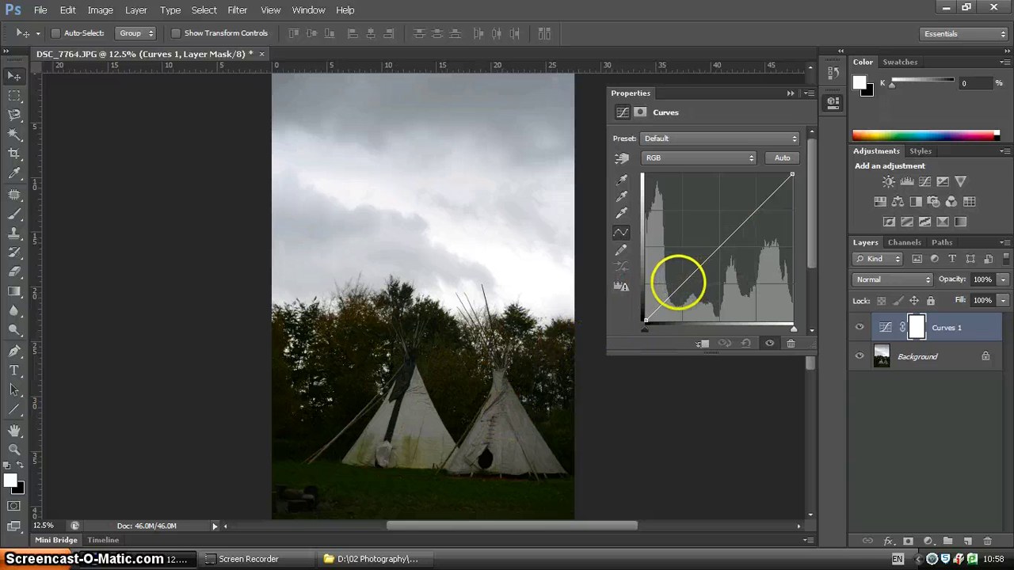
Add shadow and midtone points to the RGB curve and lift the shadow point to brighten dark areas
{"action": "left_click", "coordinate": [681, 282]}
{"action": "left_click", "coordinate": [718, 247]}
{"action": "left_click", "coordinate": [681, 284]}
{"action": "left_click_drag", "start_coordinate": [680, 284], "coordinate": [674, 280]}
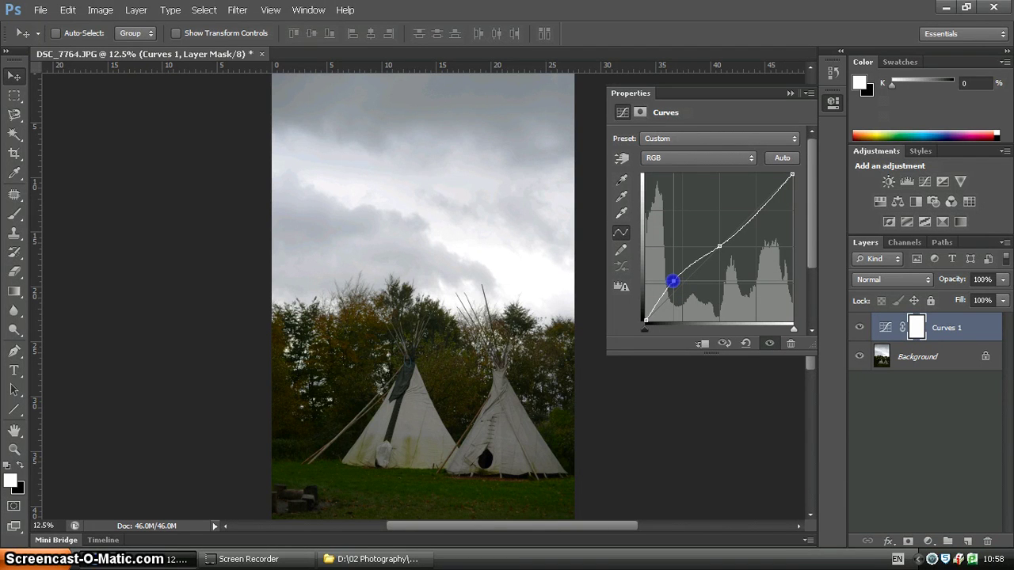
{"action": "left_click_drag", "start_coordinate": [673, 281], "coordinate": [672, 279]}
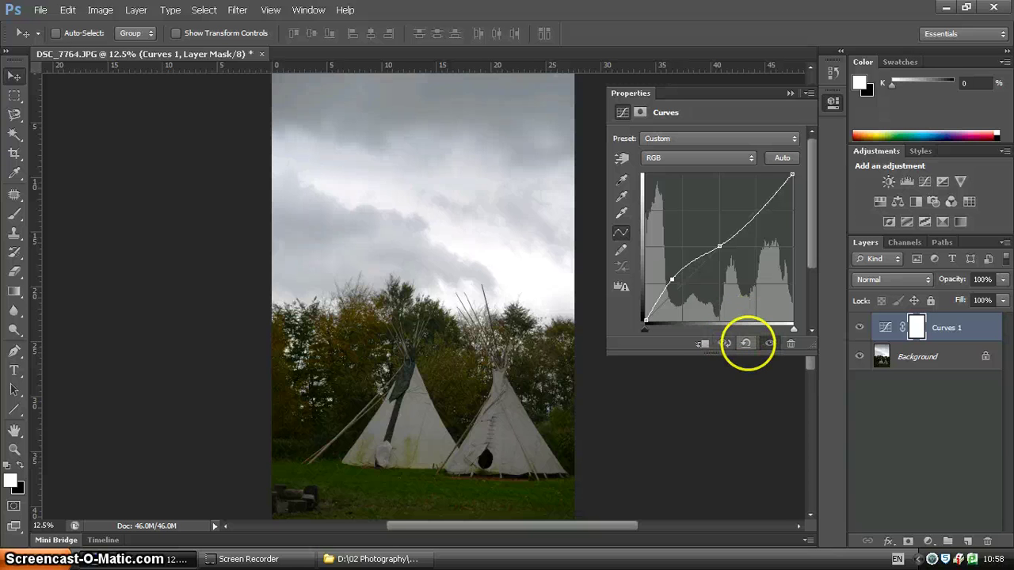
Reset the curve and set the black point by sampling the teepee's dark doorway
{"action": "left_click", "coordinate": [746, 343]}
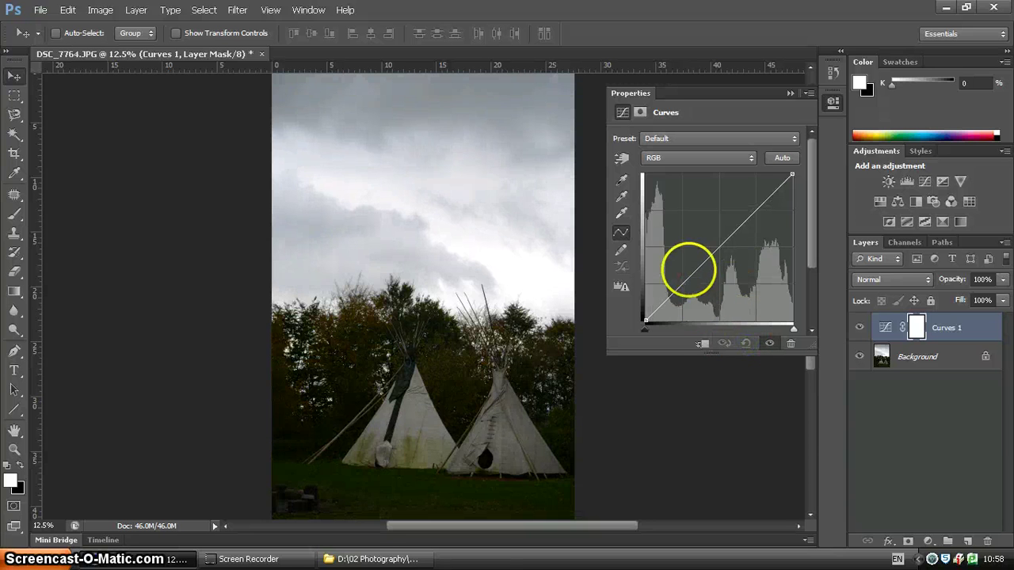
{"action": "left_click", "coordinate": [623, 182]}
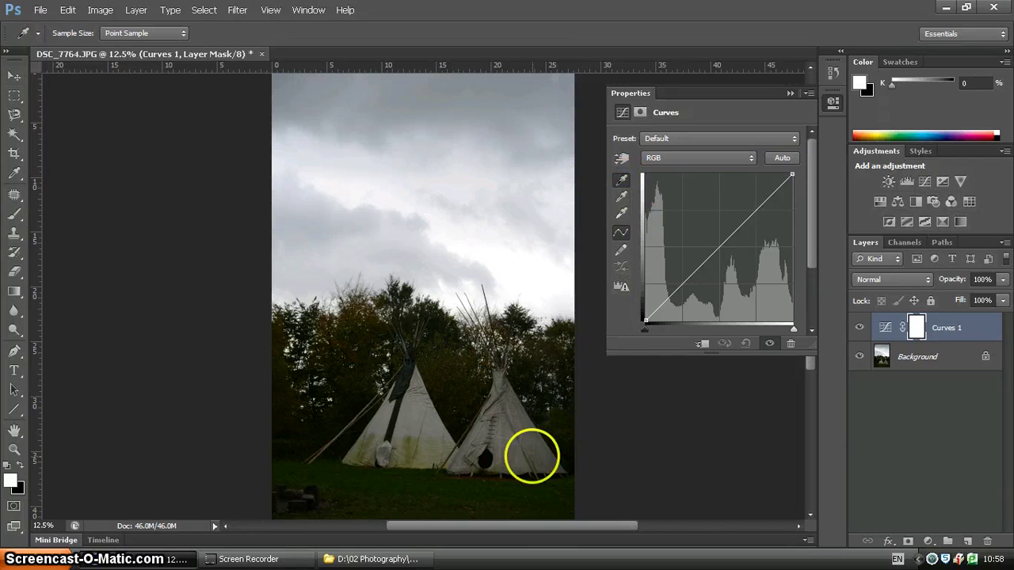
{"action": "left_click", "coordinate": [486, 458]}
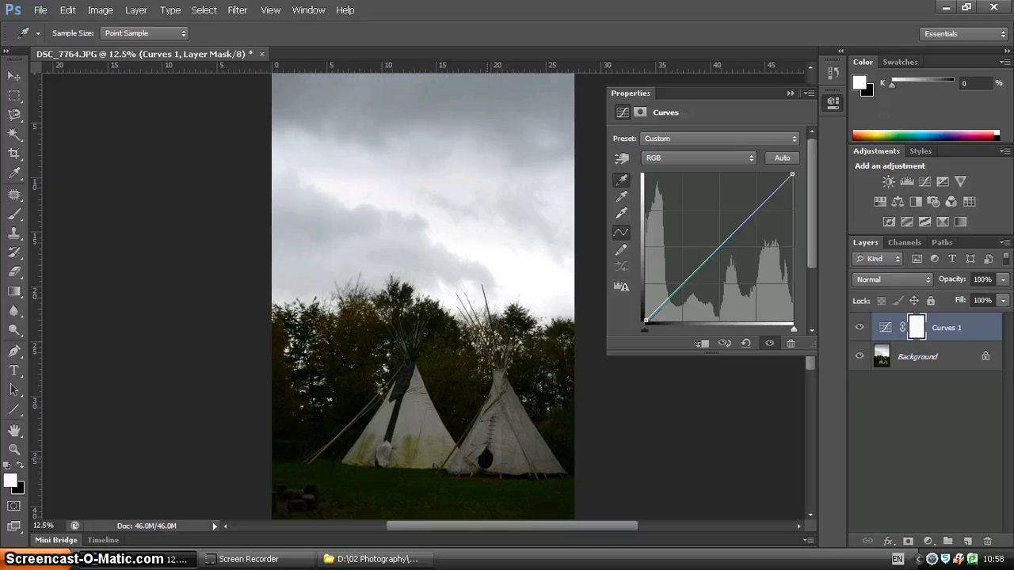
Set the gray point by sampling the cloudy sky, trying several spots above the treetops
{"action": "left_click", "coordinate": [621, 213]}
{"action": "left_click", "coordinate": [516, 265]}
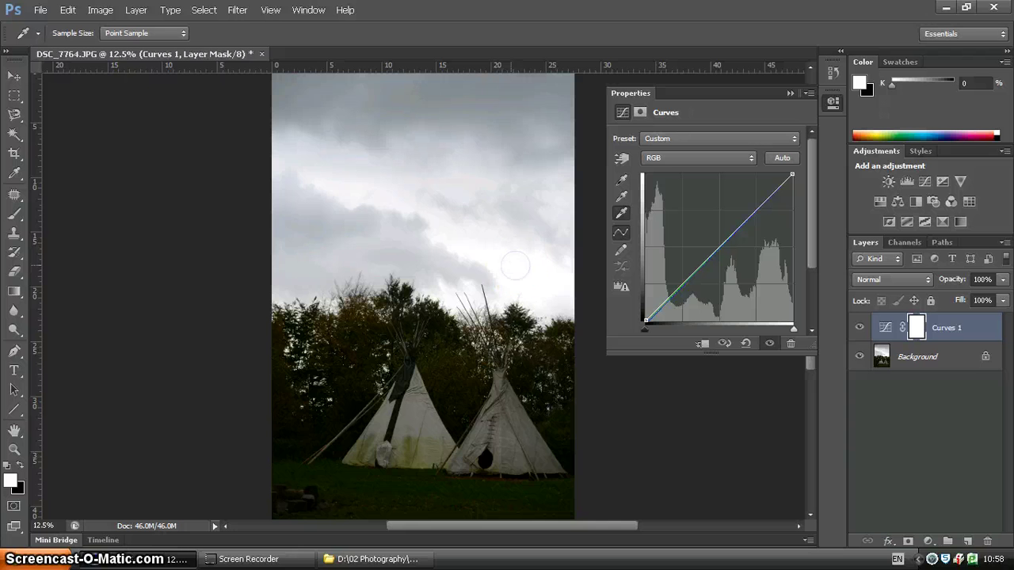
{"action": "left_click", "coordinate": [497, 255]}
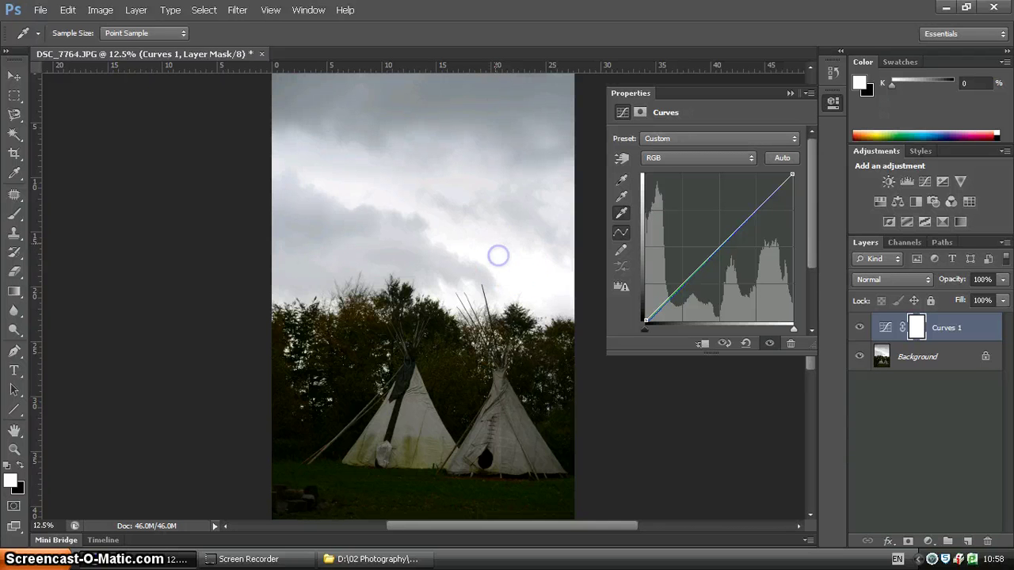
{"action": "left_click_drag", "start_coordinate": [498, 217], "coordinate": [501, 253]}
{"action": "left_click", "coordinate": [351, 240]}
{"action": "left_click", "coordinate": [530, 285]}
{"action": "left_click", "coordinate": [487, 255]}
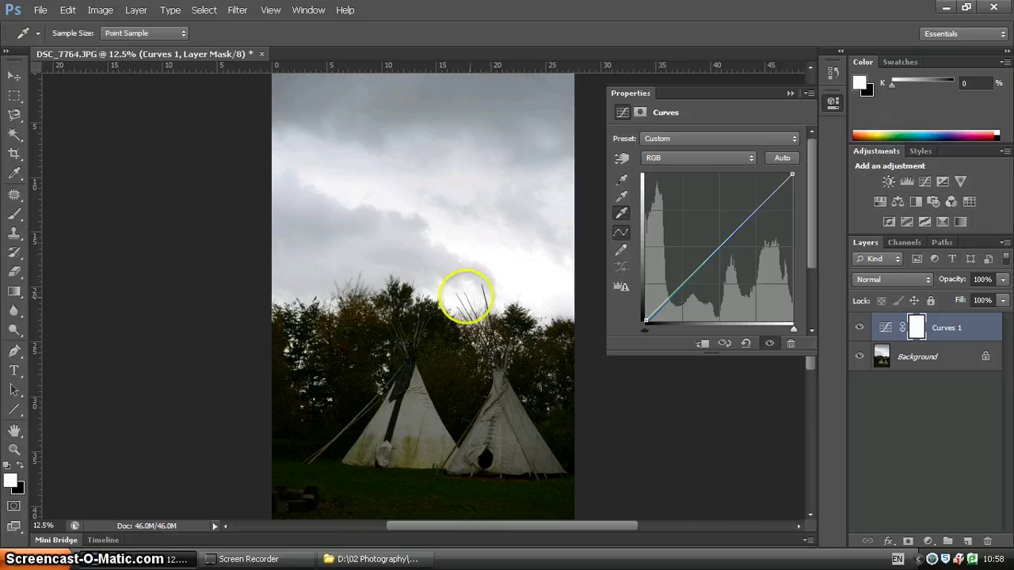
{"action": "left_click_drag", "start_coordinate": [466, 297], "coordinate": [454, 300]}
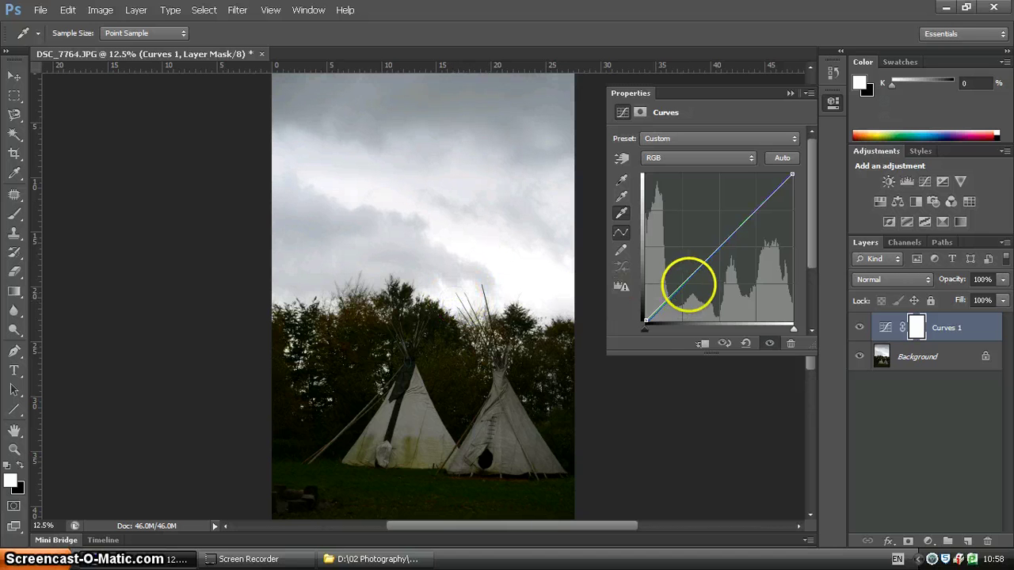
Switch the curve to the Red channel and raise it to warm the photo
{"action": "left_click", "coordinate": [750, 158]}
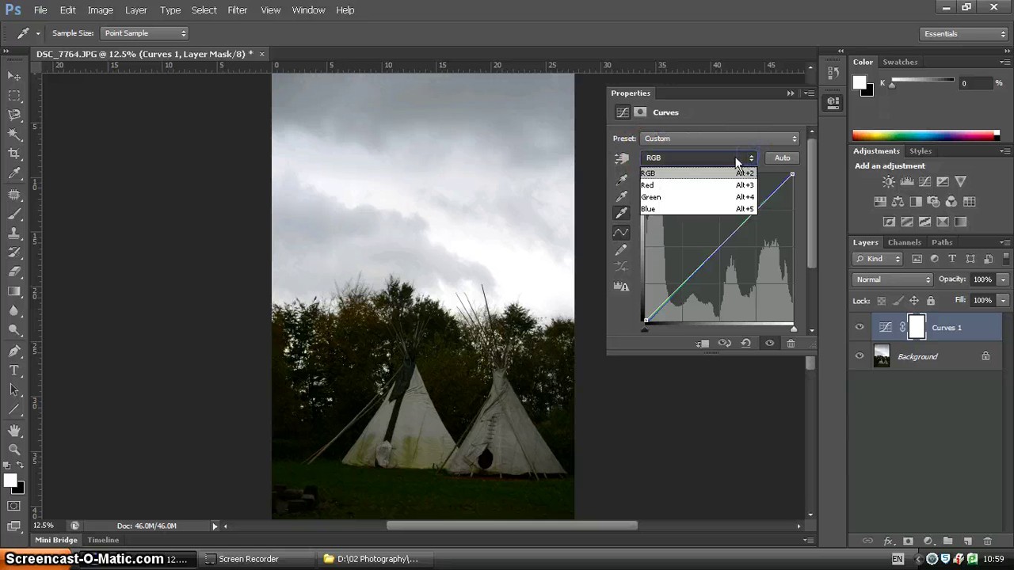
{"action": "left_click_drag", "start_coordinate": [658, 171], "coordinate": [658, 180]}
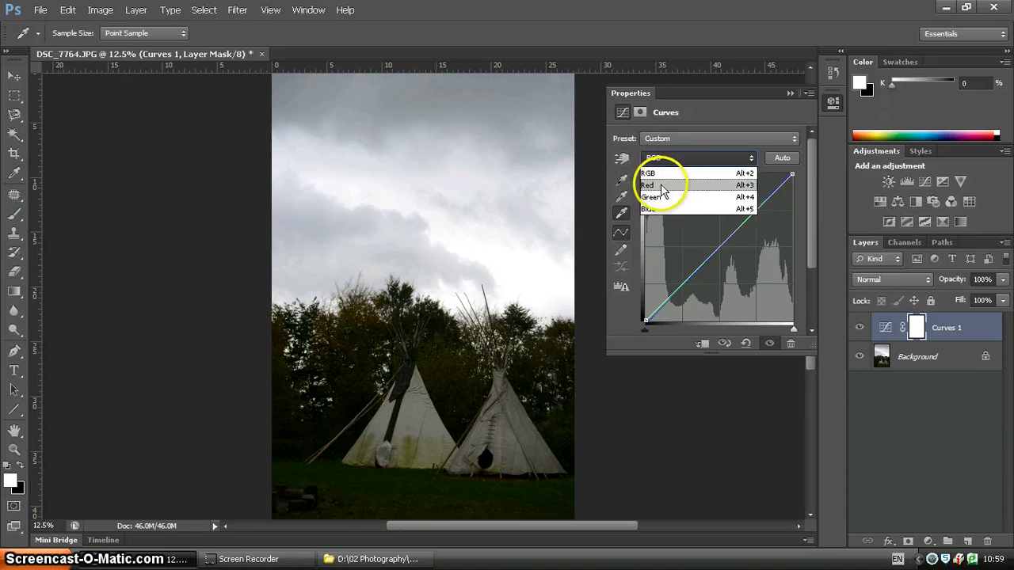
{"action": "left_click", "coordinate": [661, 187]}
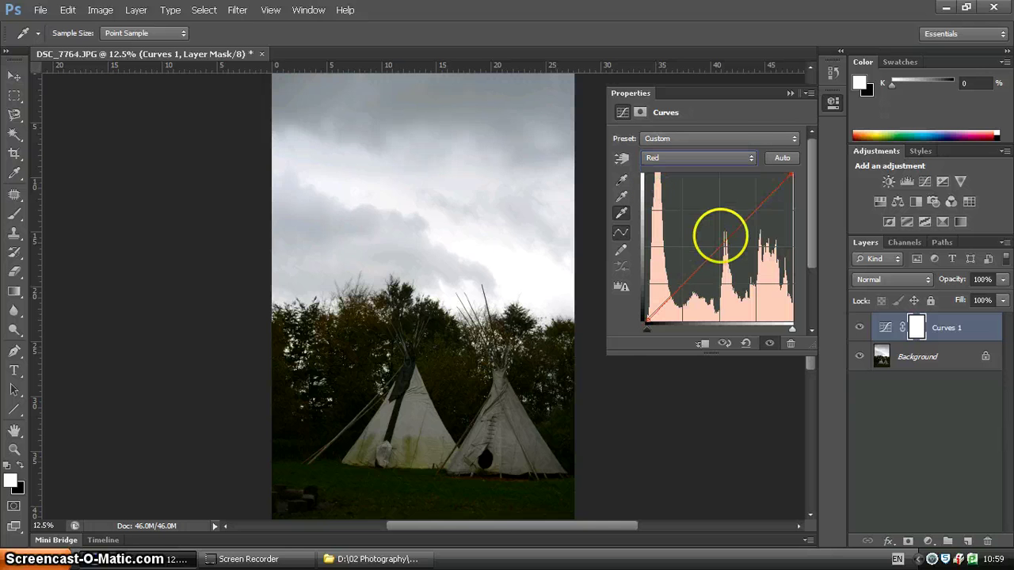
{"action": "mouse_move", "coordinate": [719, 246]}
{"action": "left_mouse_down"}
{"action": "mouse_move", "coordinate": [705, 230]}
{"action": "mouse_move", "coordinate": [731, 255]}
{"action": "mouse_move", "coordinate": [709, 237]}
{"action": "left_mouse_up"}
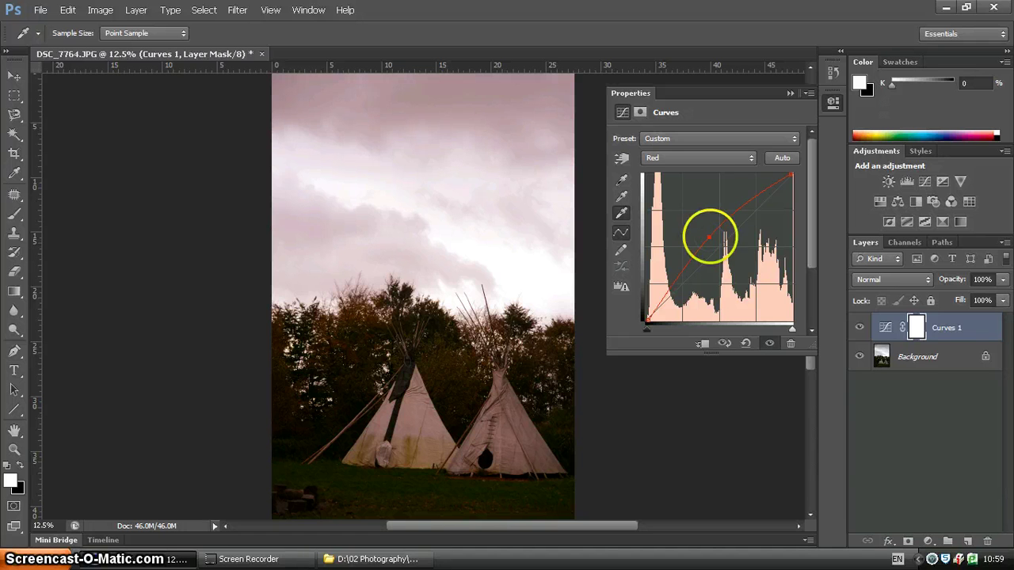
Switch to the Blue channel and add a point on its curve
{"action": "left_click", "coordinate": [741, 157]}
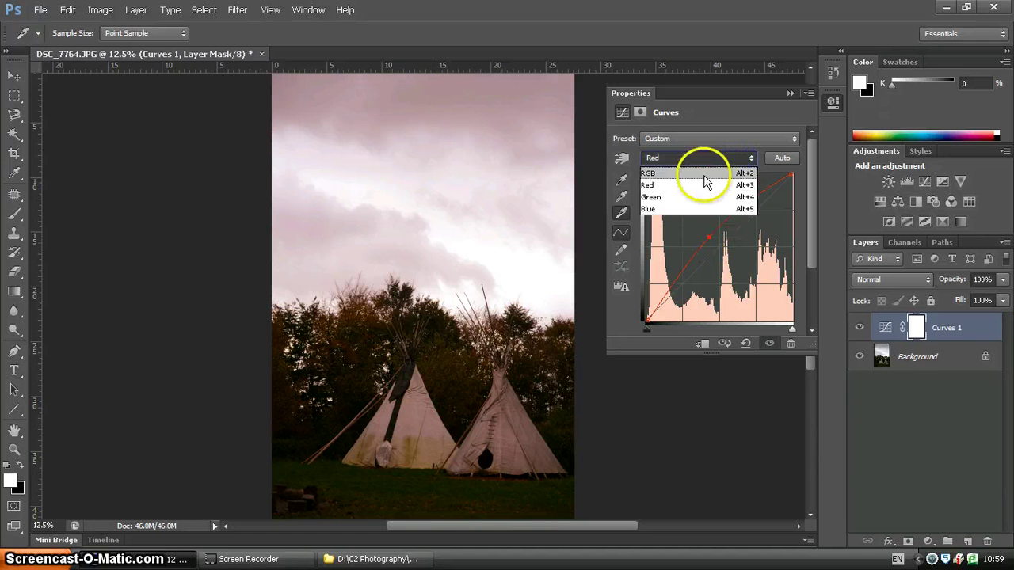
{"action": "left_click", "coordinate": [674, 208]}
{"action": "left_click", "coordinate": [718, 247]}
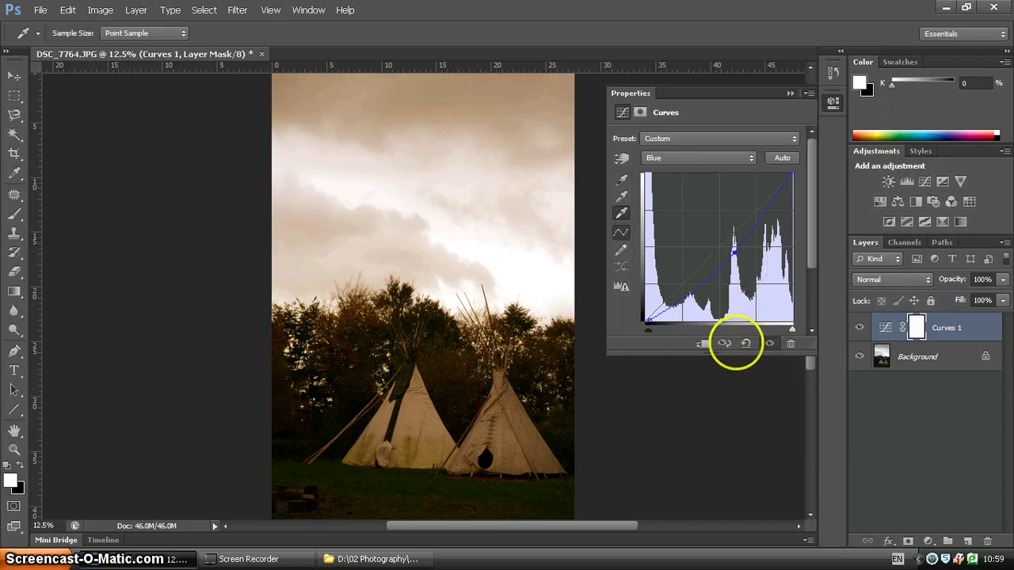
Reset Curves 1, then lift the highlight point and lower the shadow point into an S-curve
{"action": "left_click", "coordinate": [745, 343]}
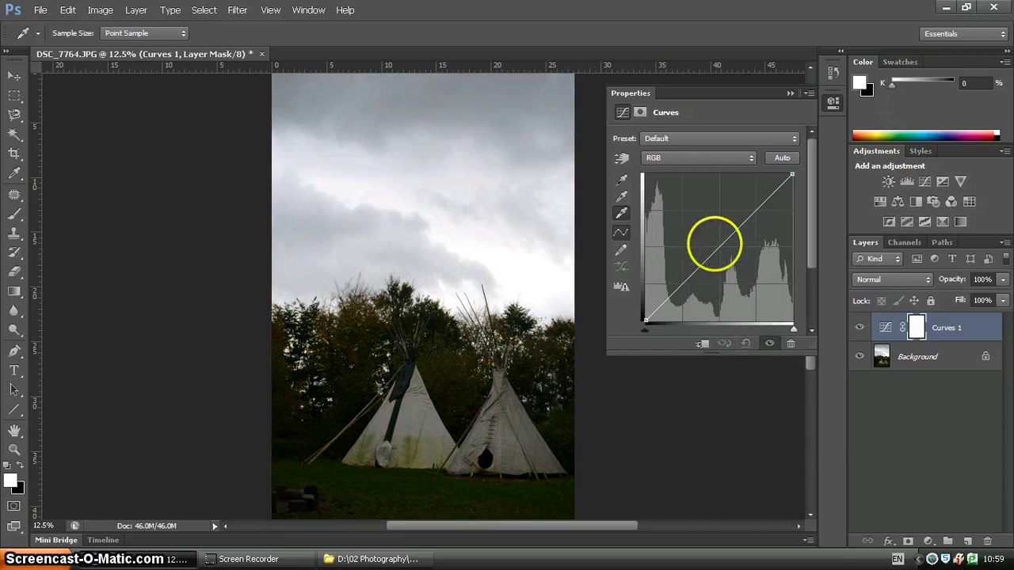
{"action": "mouse_move", "coordinate": [719, 247]}
{"action": "left_mouse_down"}
{"action": "mouse_move", "coordinate": [707, 235]}
{"action": "mouse_move", "coordinate": [732, 255]}
{"action": "mouse_move", "coordinate": [723, 249]}
{"action": "left_mouse_up"}
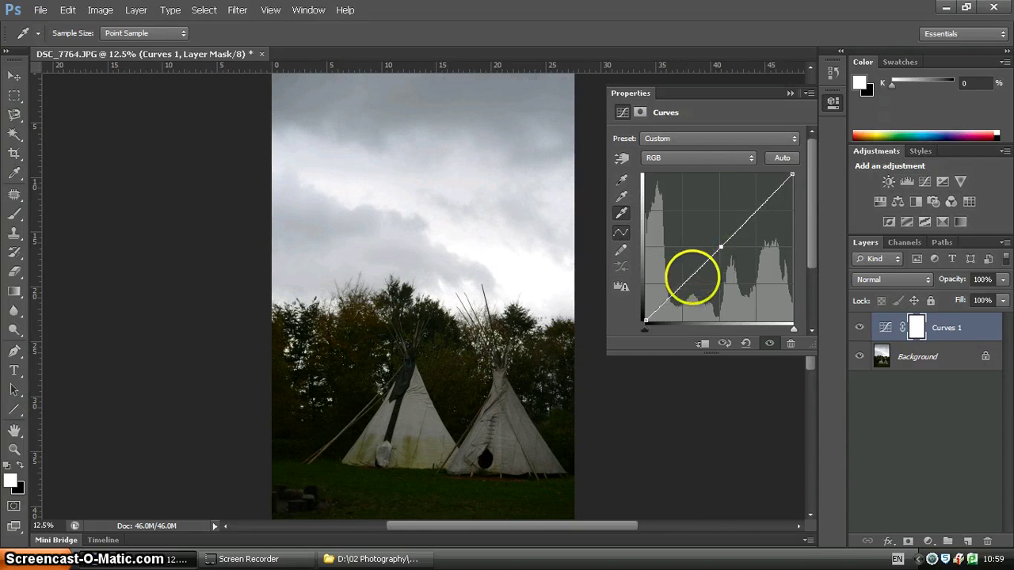
{"action": "left_click", "coordinate": [757, 211]}
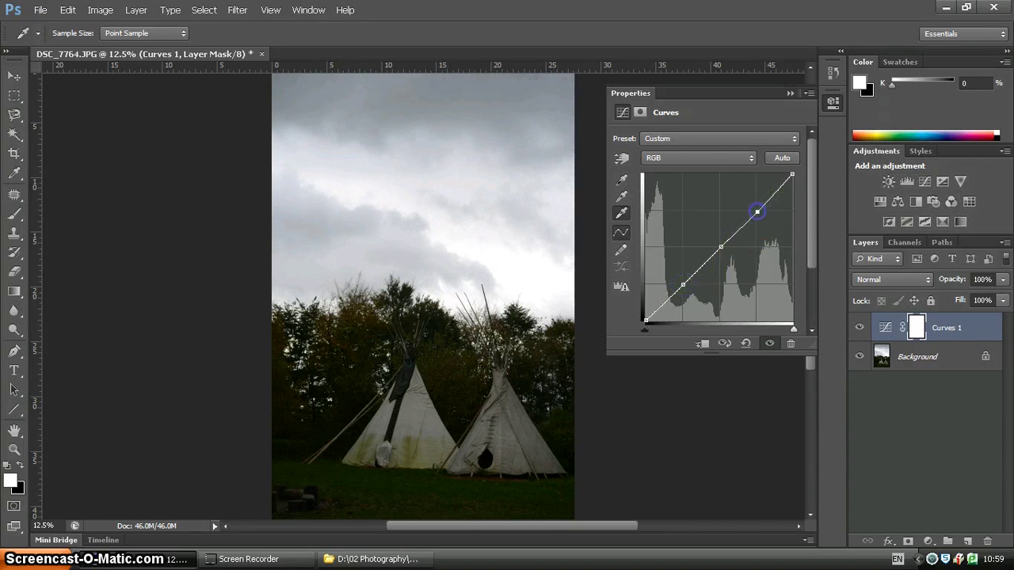
{"action": "left_click_drag", "start_coordinate": [758, 211], "coordinate": [753, 206]}
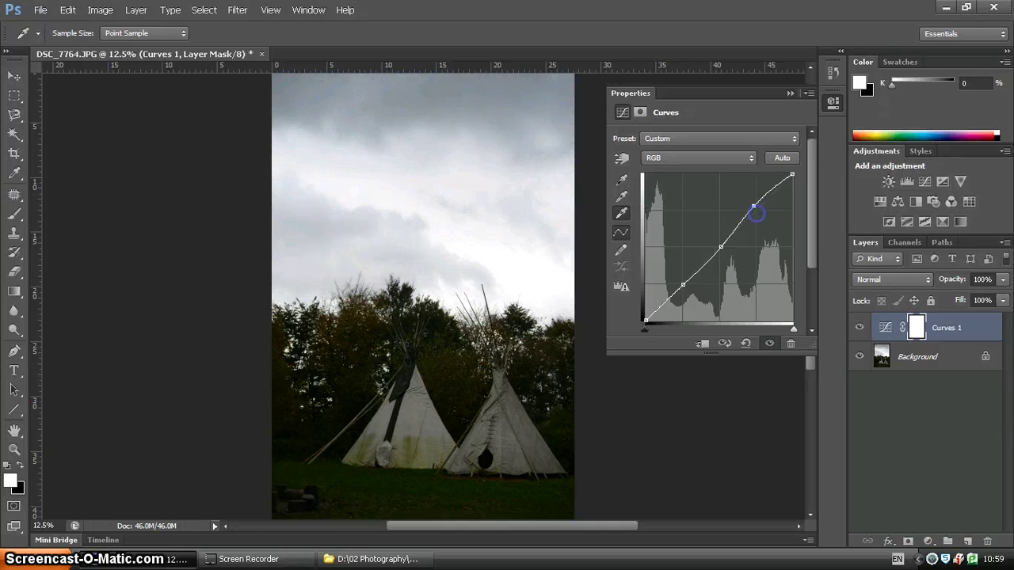
{"action": "left_click_drag", "start_coordinate": [682, 283], "coordinate": [684, 287]}
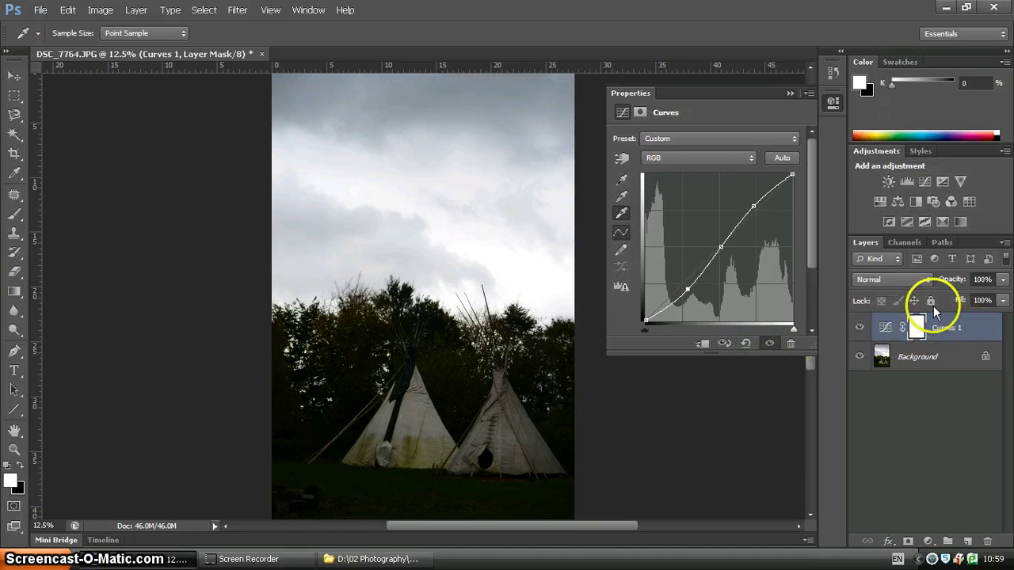
Add Curves 2 with its midtones raised, then compare the Curves 1 and Curves 2 settings
{"action": "left_click", "coordinate": [927, 184]}
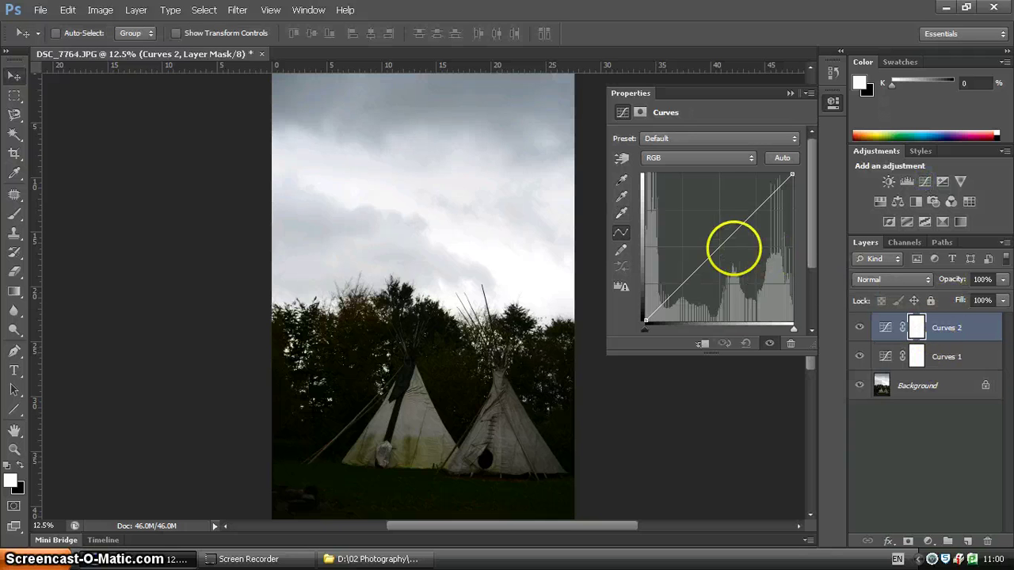
{"action": "left_click_drag", "start_coordinate": [717, 247], "coordinate": [701, 229]}
{"action": "left_click", "coordinate": [917, 356]}
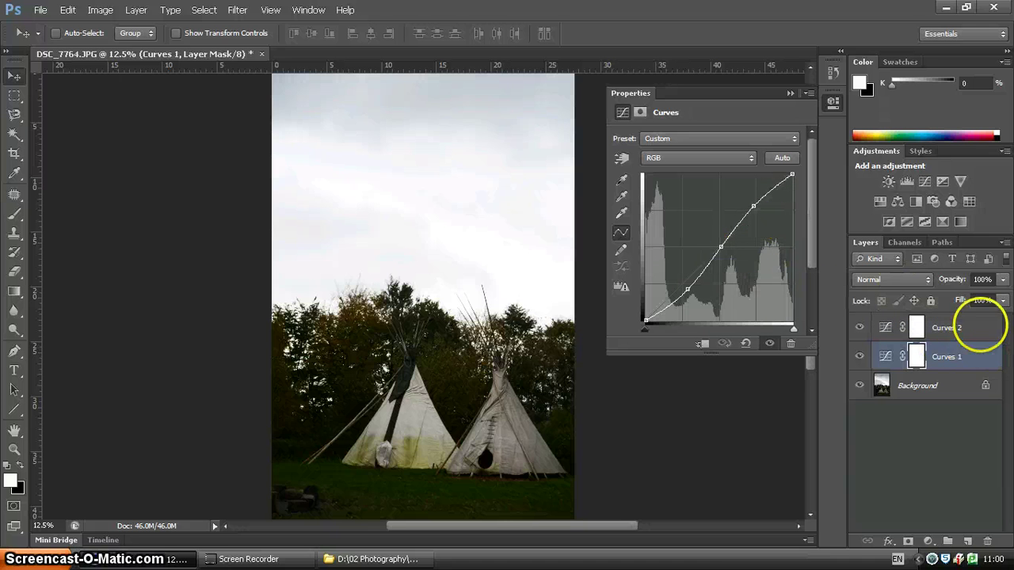
{"action": "left_click", "coordinate": [980, 326]}
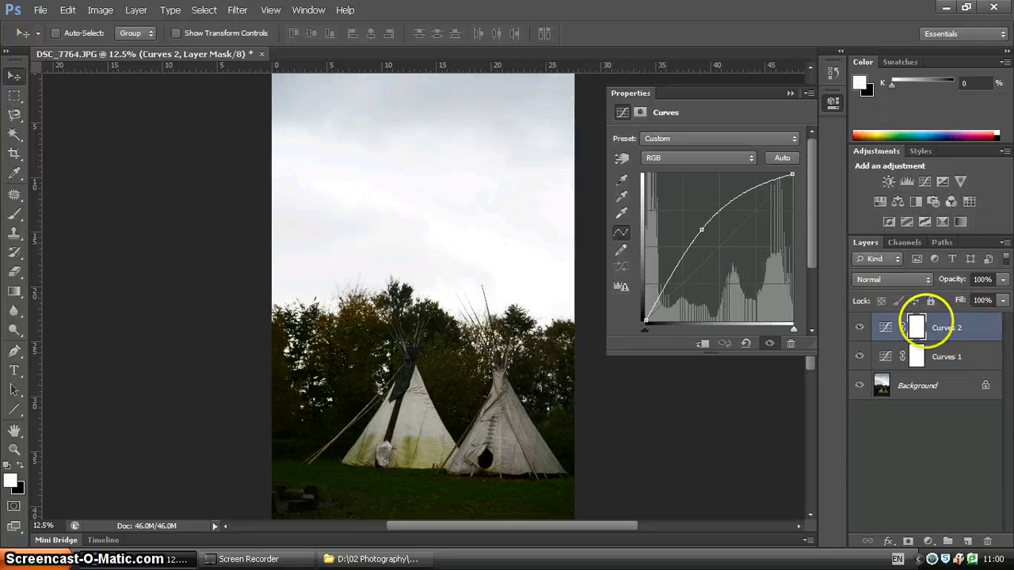